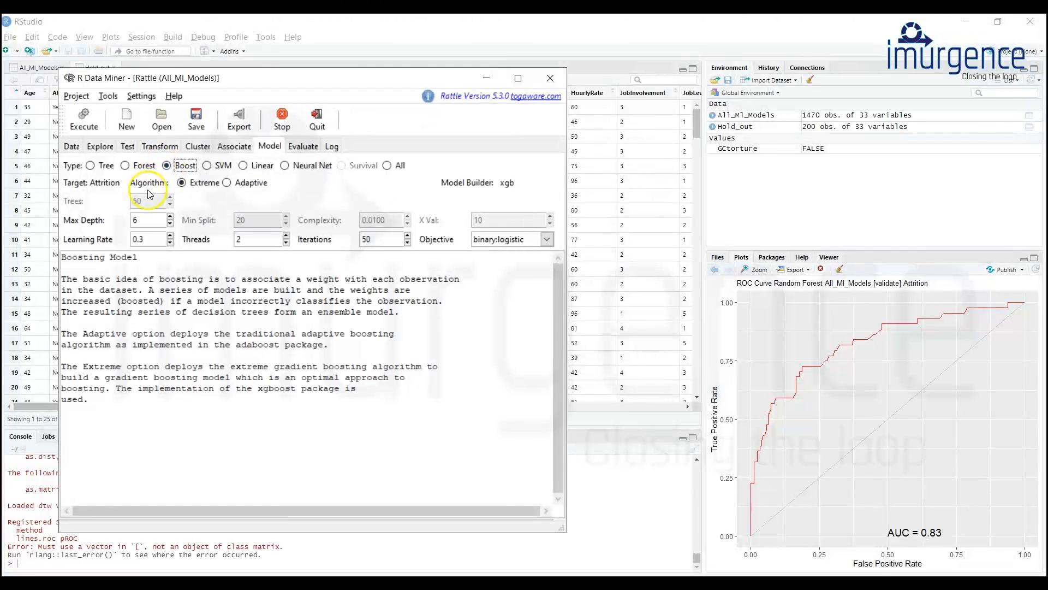
# - Configure the boost model with the Extreme algorithm and the binary:logistic objective
pyautogui.click(320, 345)
pyautogui.click(227, 183)
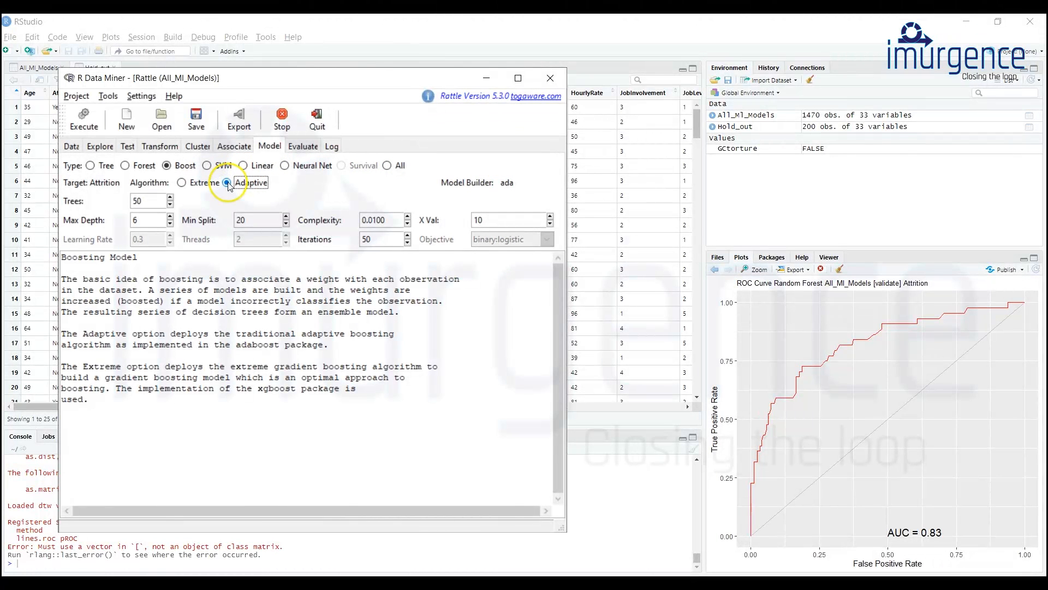
pyautogui.click(181, 183)
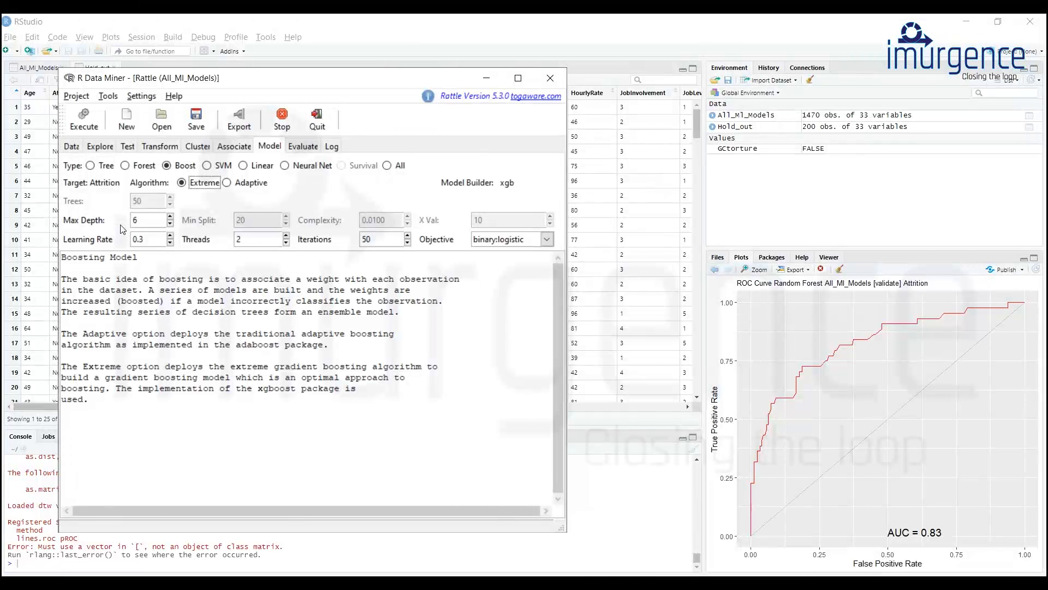
pyautogui.click(521, 239)
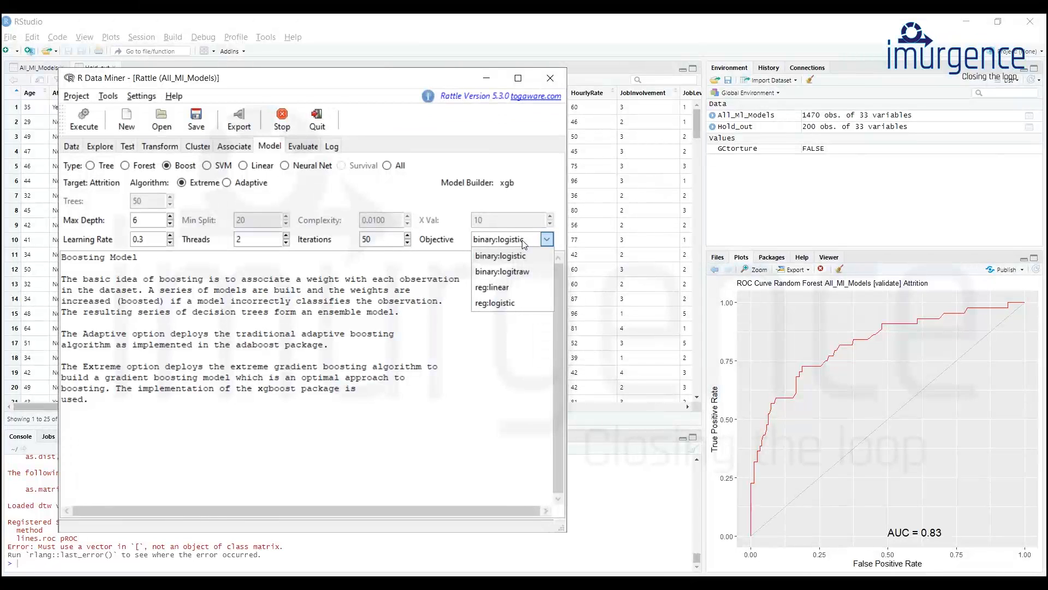
pyautogui.click(523, 257)
pyautogui.click(523, 258)
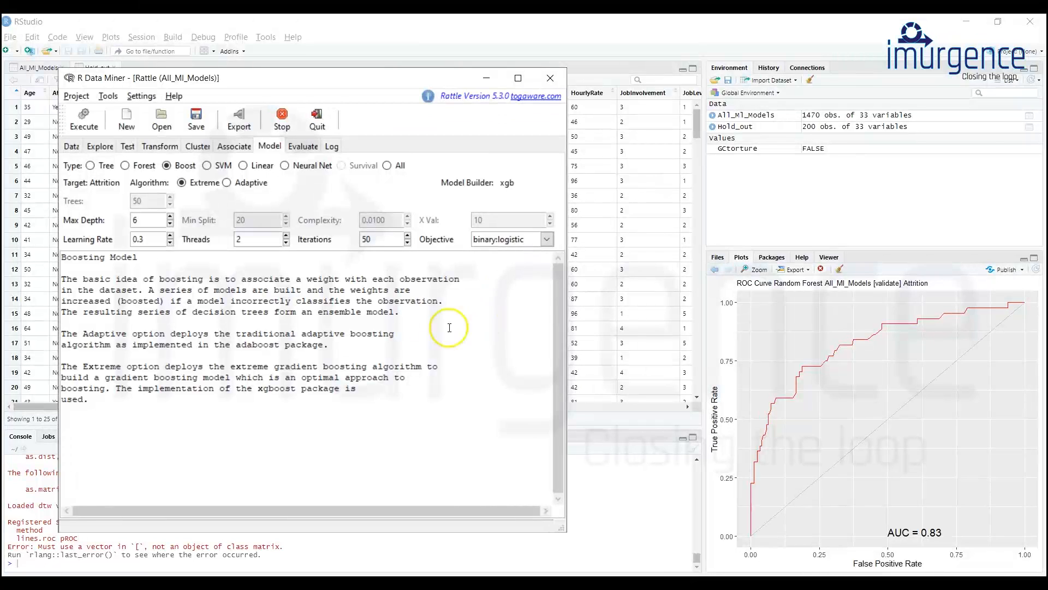
pyautogui.click(375, 238)
pyautogui.click(243, 240)
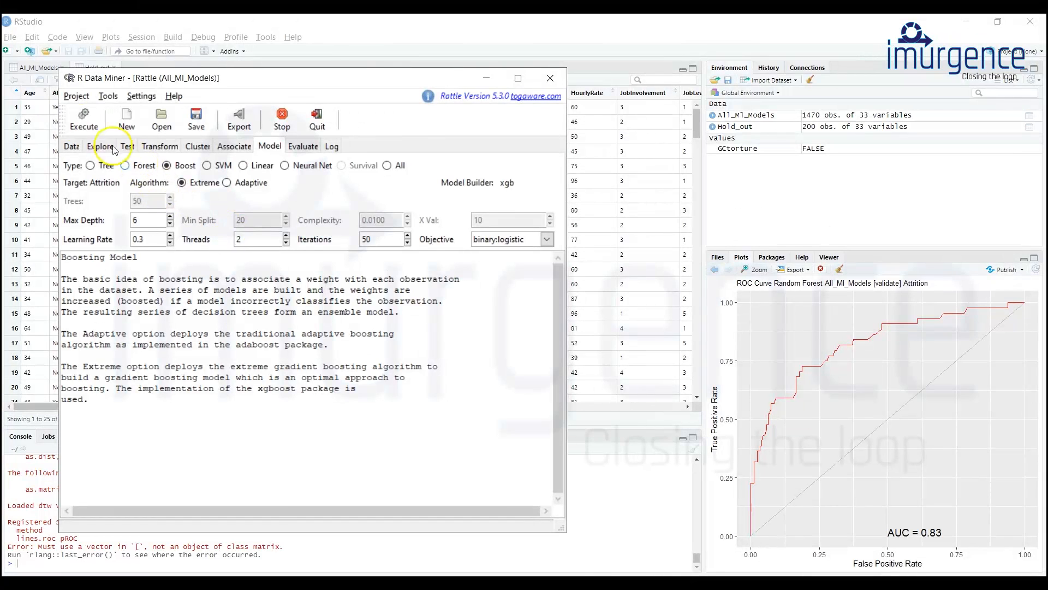
# - Build the Extreme boost model for Attrition, agreeing to install the required xgboost package
pyautogui.click(82, 121)
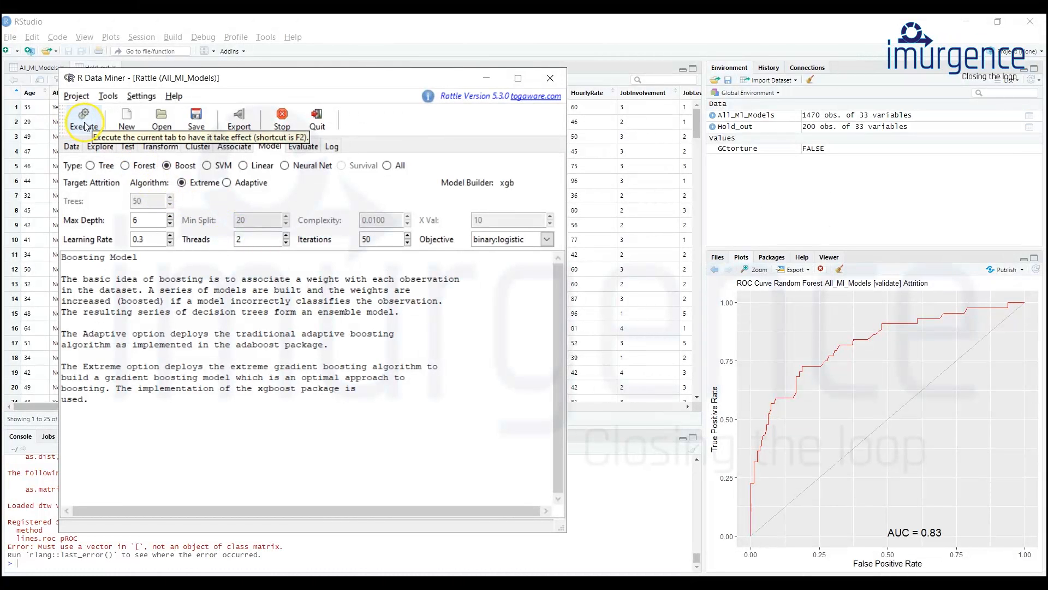
pyautogui.click(85, 126)
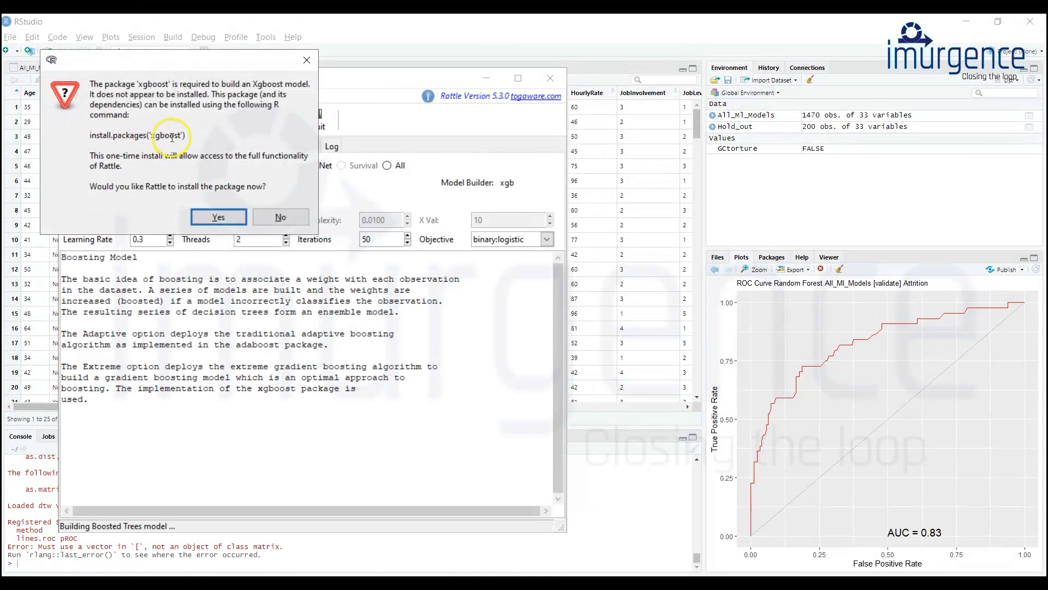
pyautogui.moveTo(149, 135)
pyautogui.mouseDown()
pyautogui.moveTo(185, 139)
pyautogui.moveTo(151, 136)
pyautogui.mouseUp()
pyautogui.click(181, 135)
pyautogui.click(173, 135)
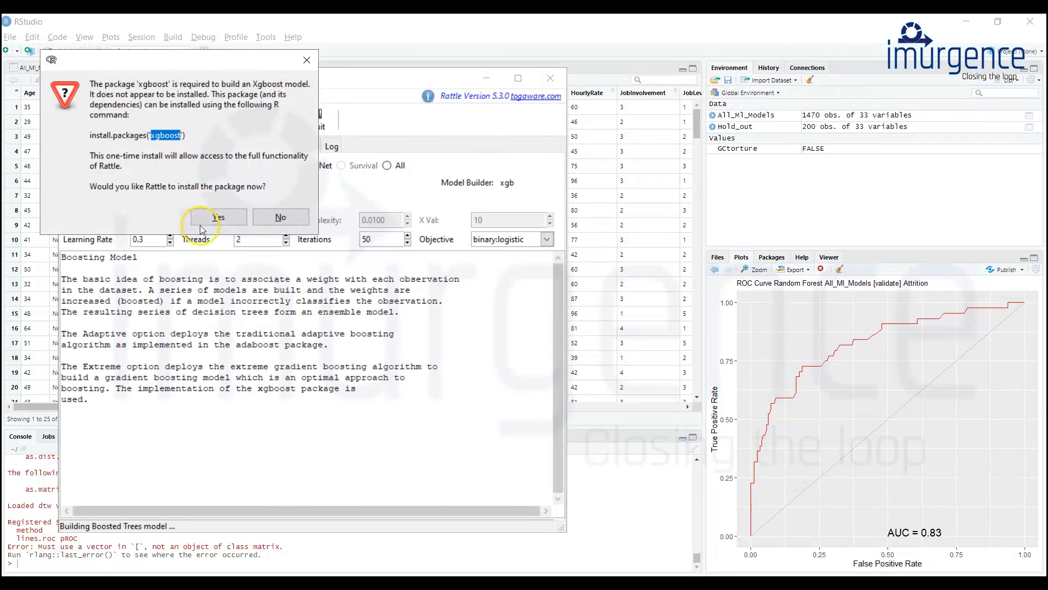
pyautogui.click(218, 218)
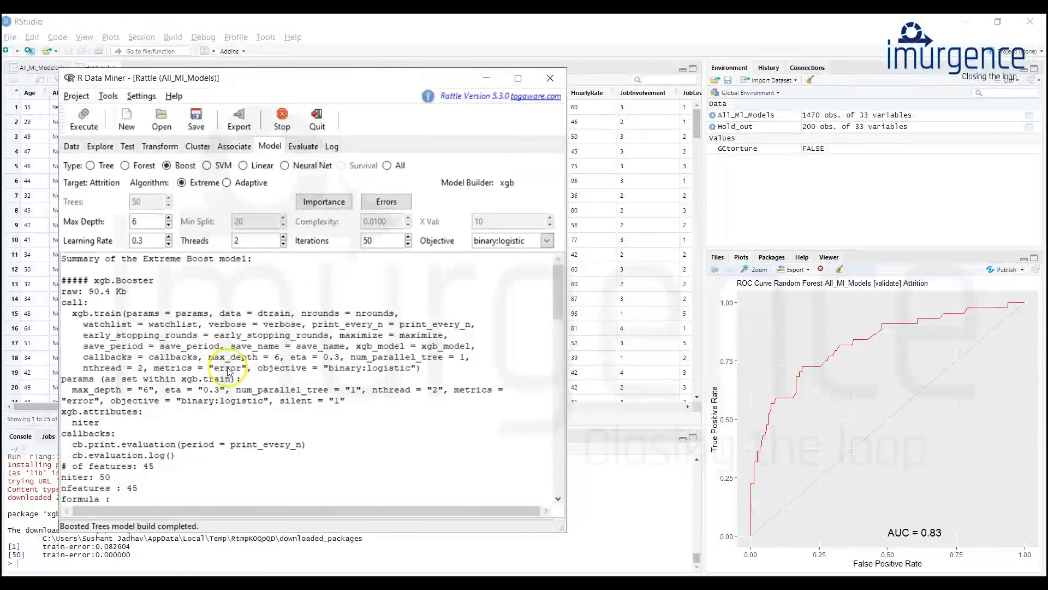
# - Examine the Extreme boost summary, including its evaluation log, final iteration error rate and variable importance table
pyautogui.scroll(-1, 228, 372)
pyautogui.scroll(-1, 228, 371)
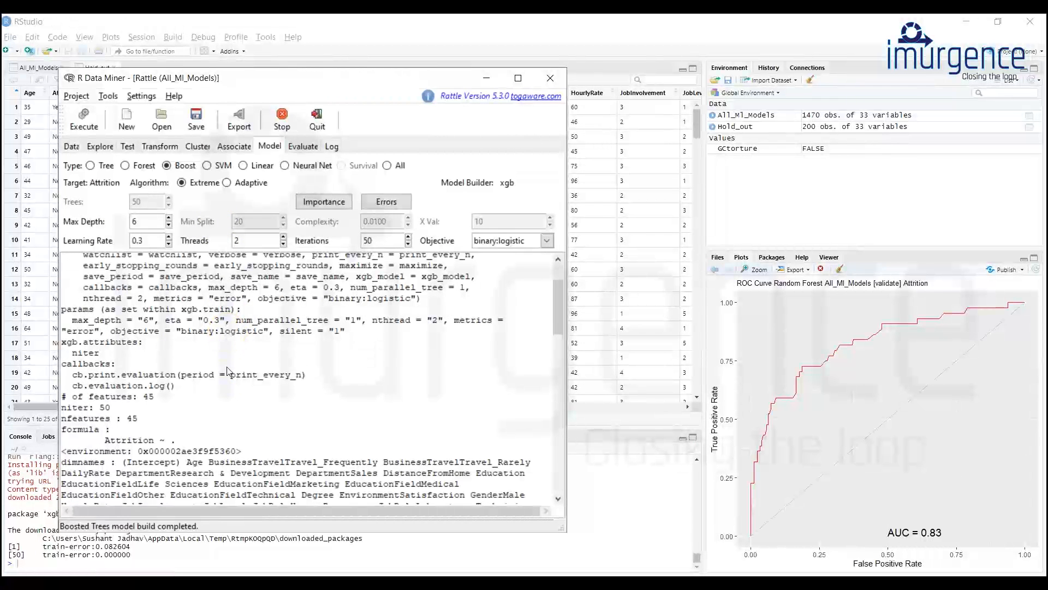
pyautogui.scroll(-8, 228, 371)
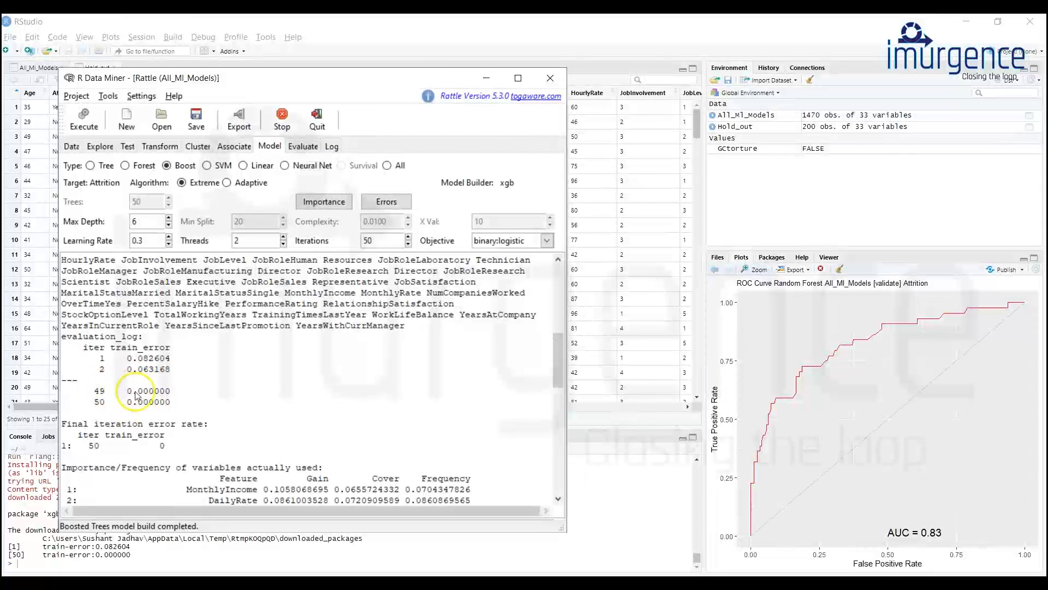
pyautogui.scroll(-1, 250, 403)
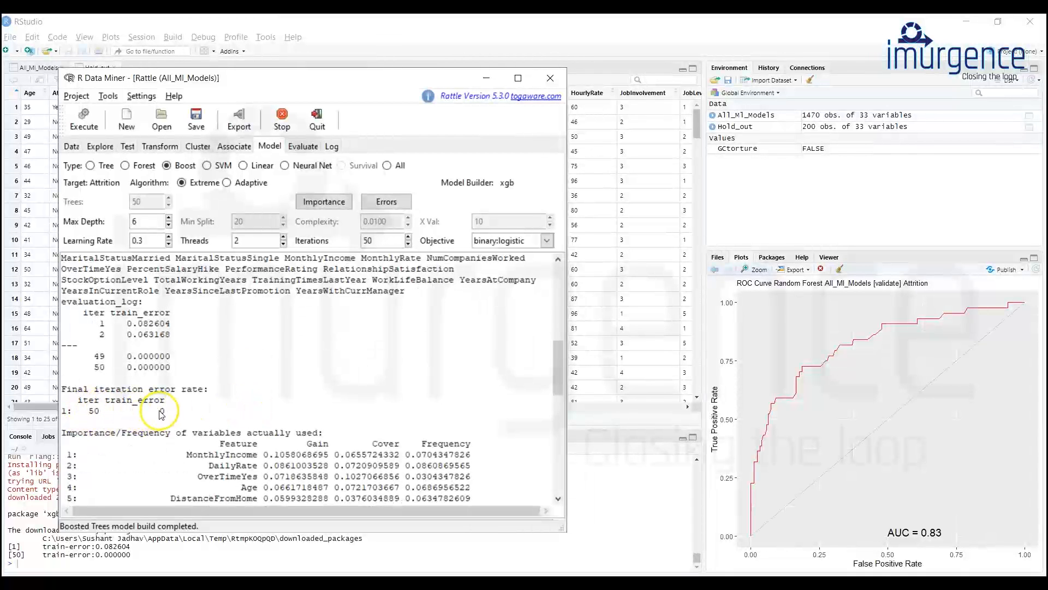
pyautogui.scroll(-3, 195, 407)
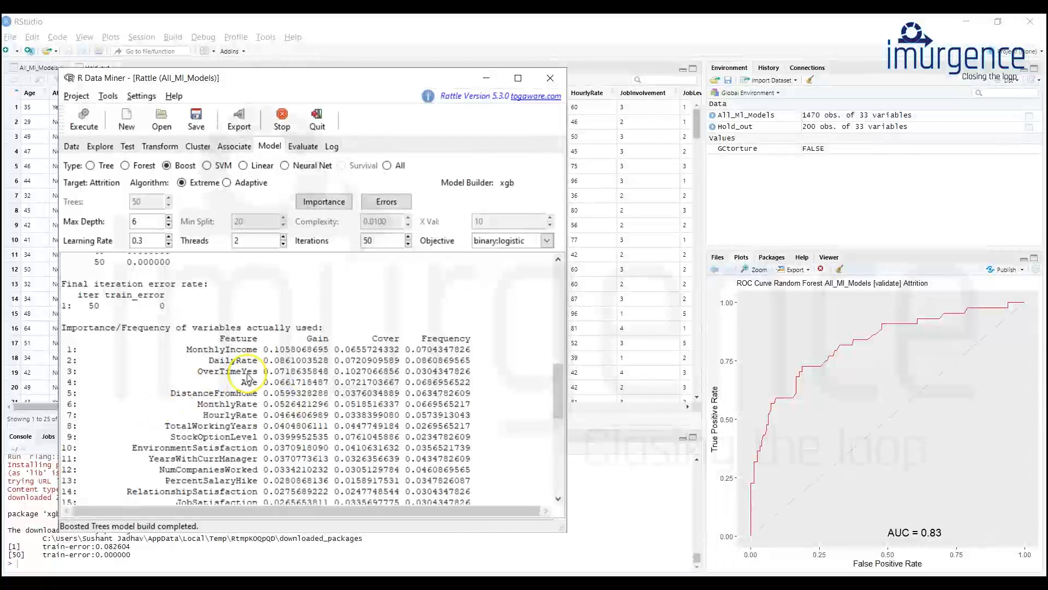
pyautogui.scroll(-6, 248, 377)
pyautogui.scroll(-4, 249, 376)
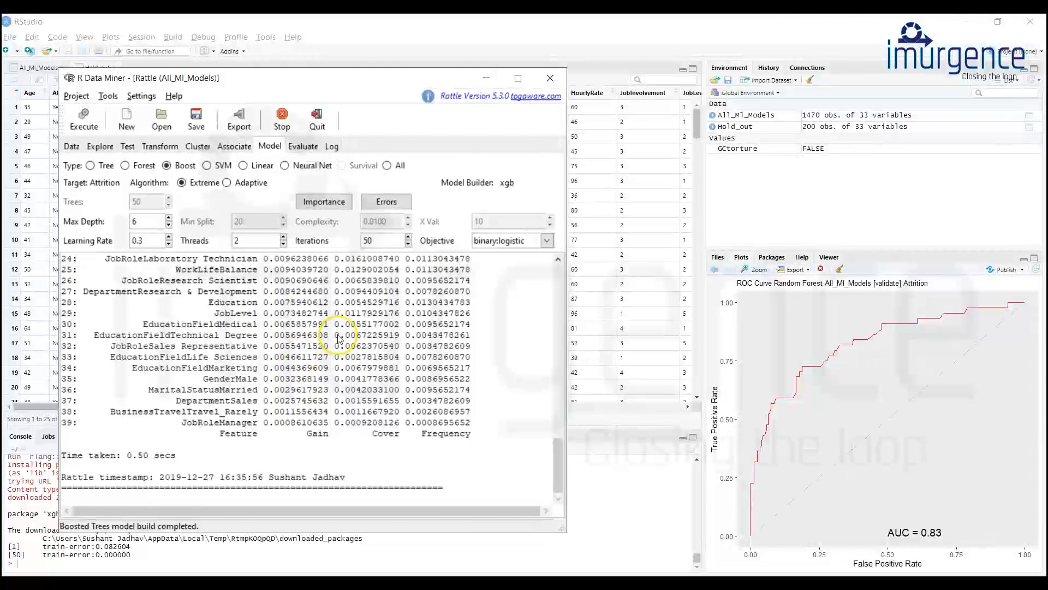
# - Generate ROC curves for the tree, boost and forest models on the training data, dismissing the notice about evaluating on training data
pyautogui.click(310, 149)
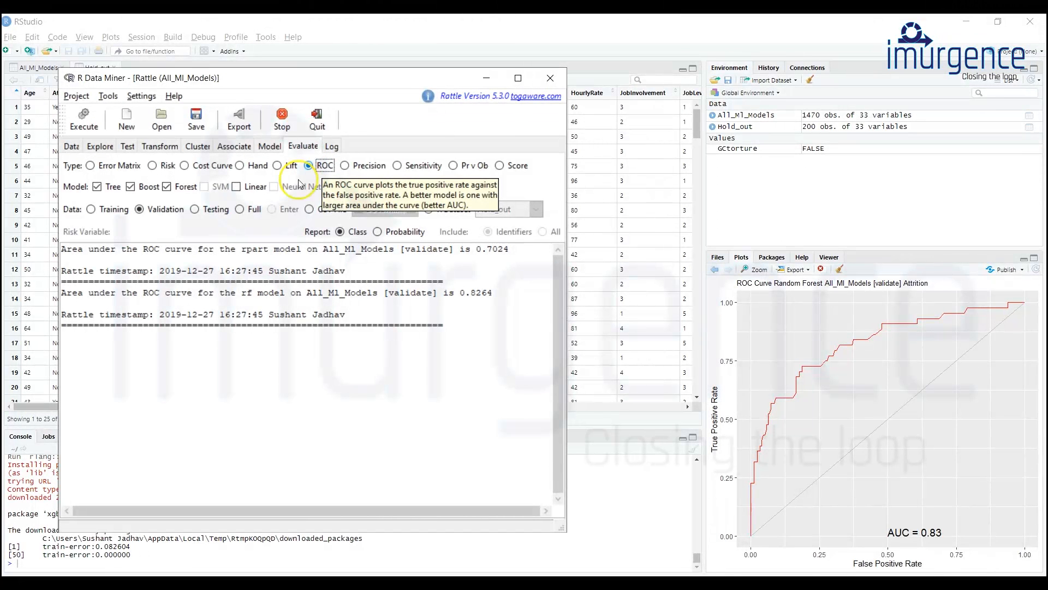
pyautogui.click(92, 210)
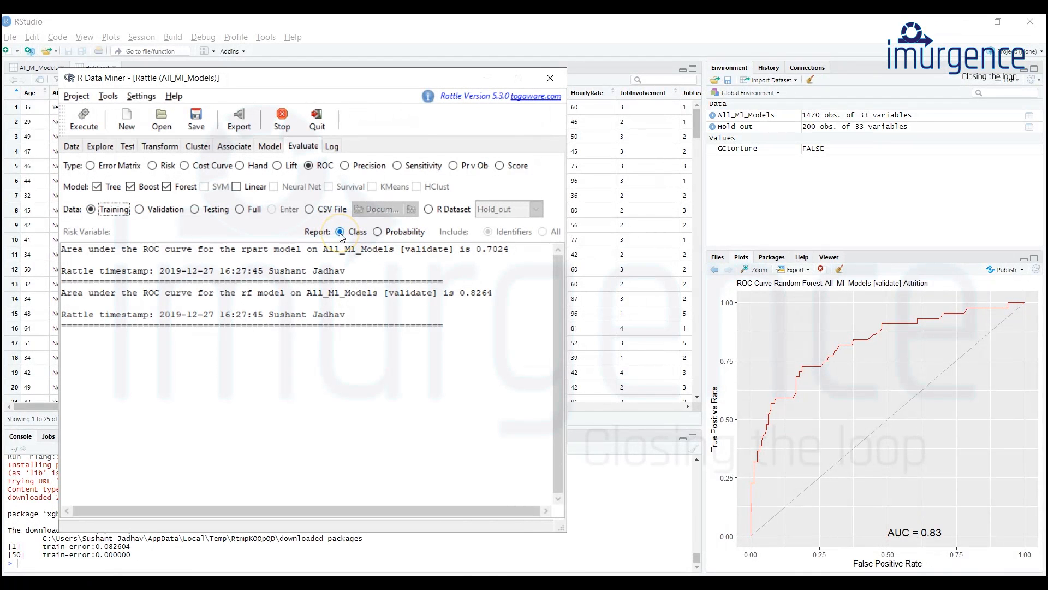
pyautogui.click(71, 128)
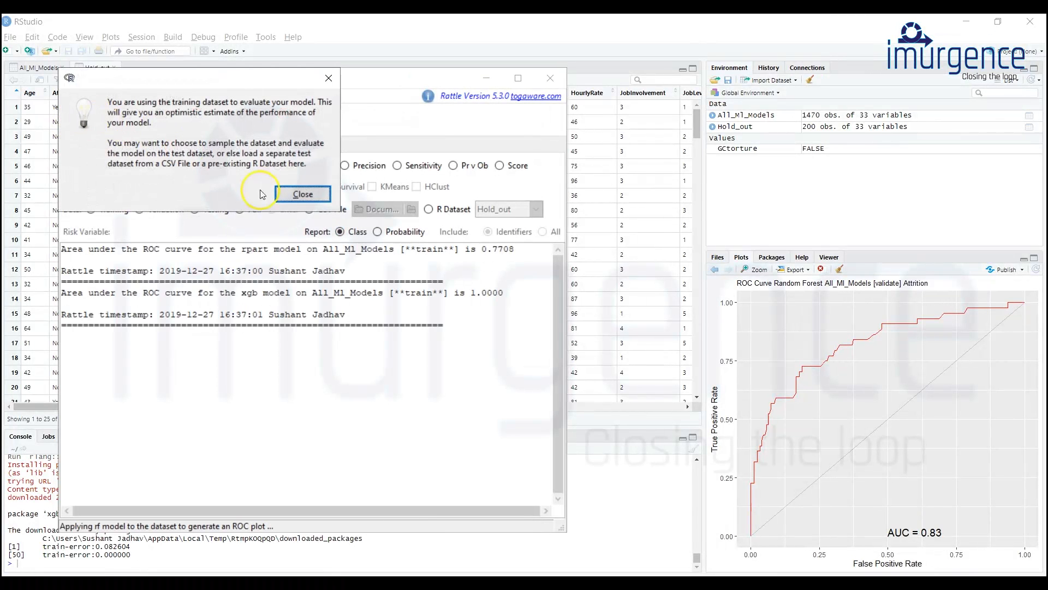
pyautogui.click(302, 194)
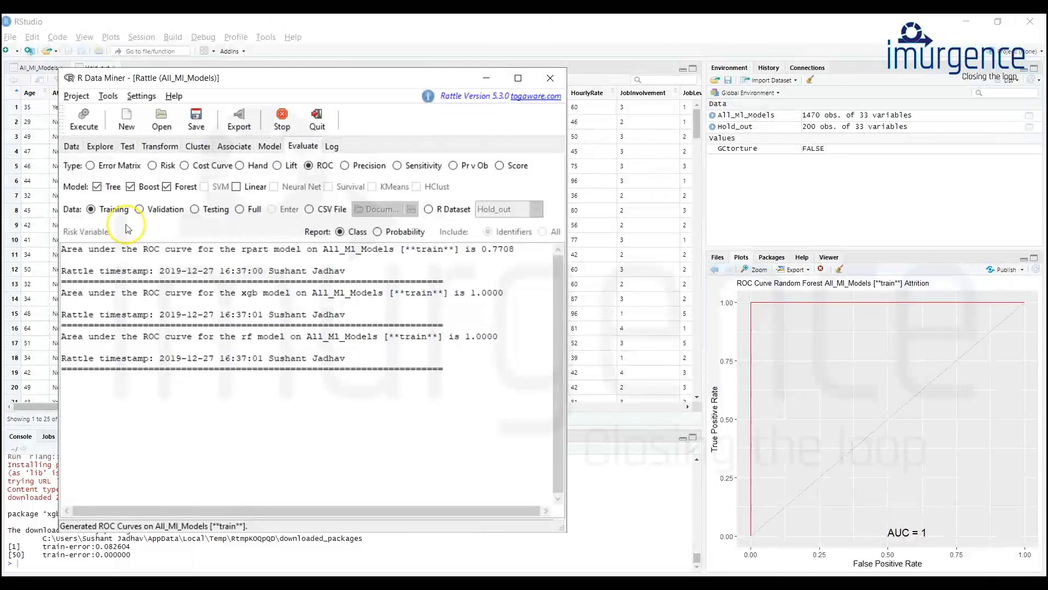
# - Plot the sensitivity chart for the tree, boost and forest models on the training data and dismiss the dataset notice
pyautogui.click(322, 167)
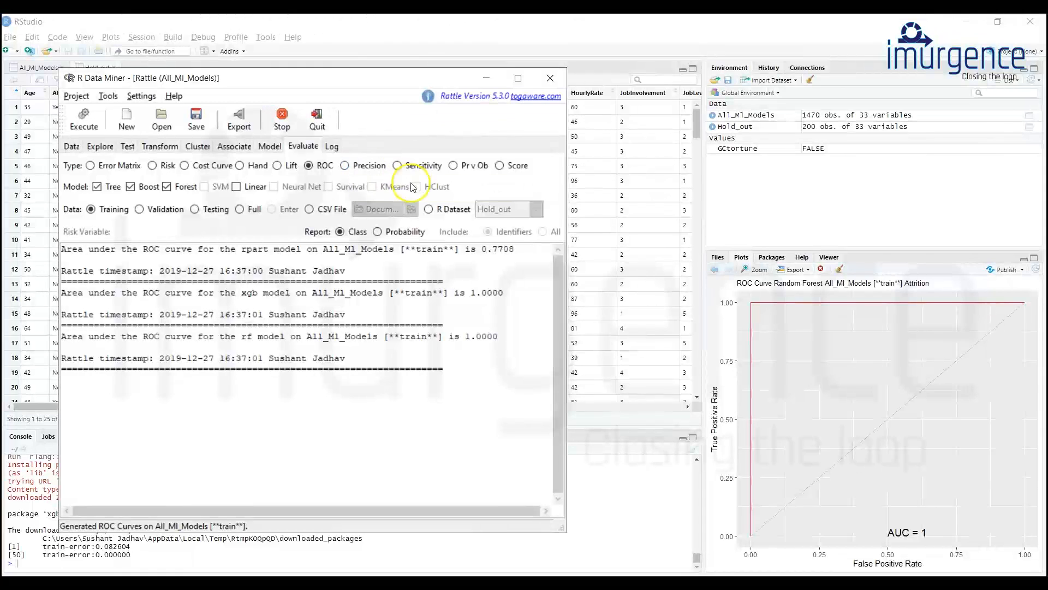
pyautogui.click(397, 166)
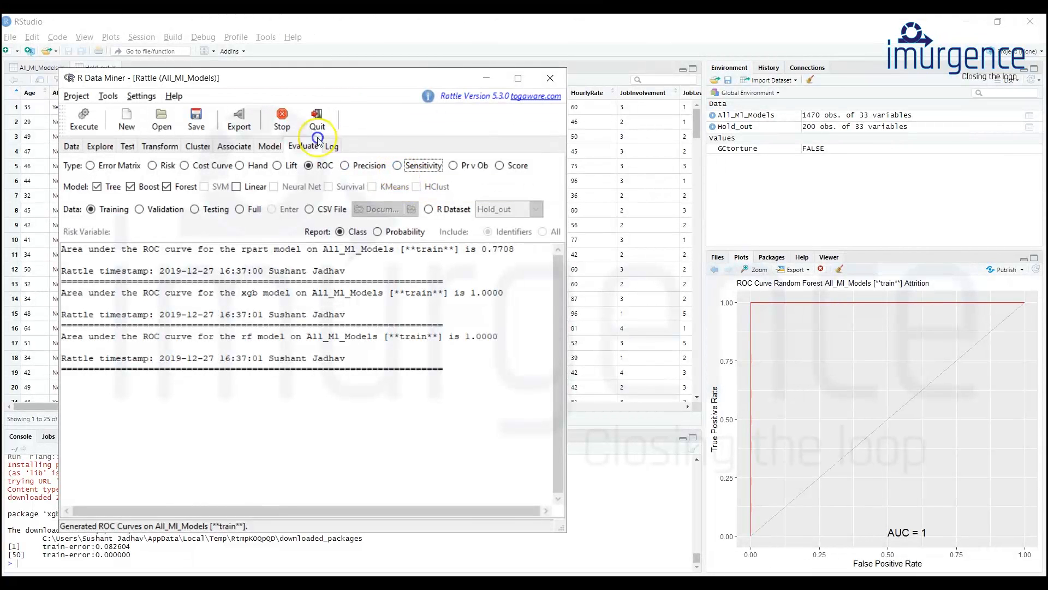
pyautogui.click(88, 119)
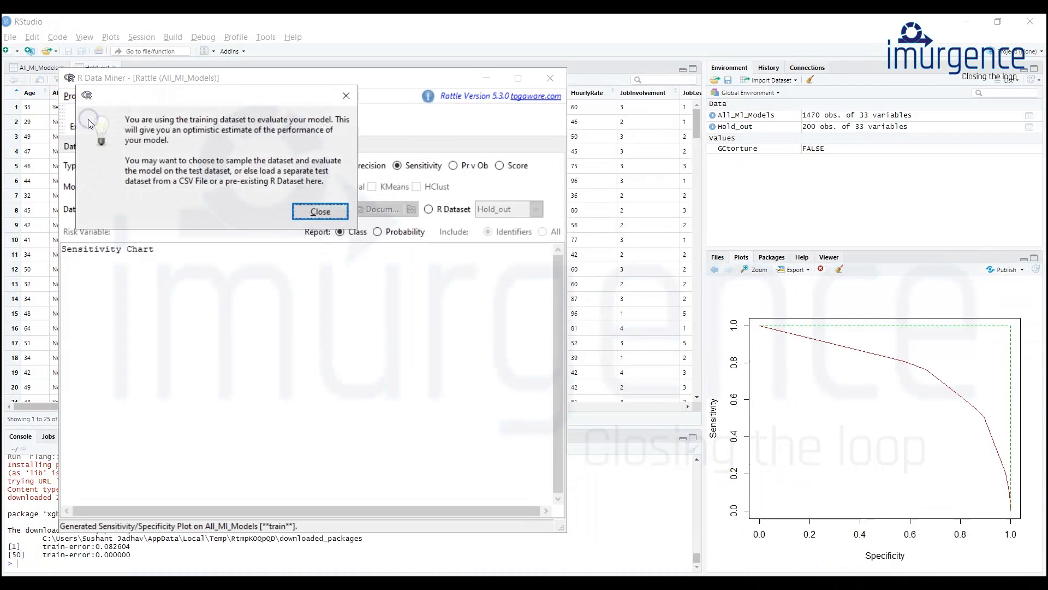
pyautogui.click(322, 212)
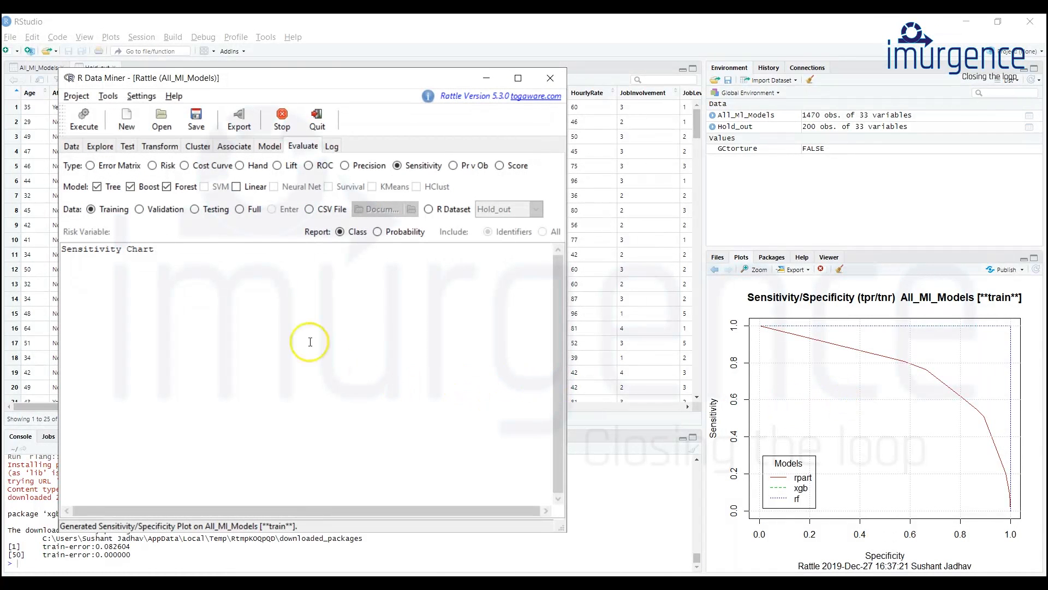
# - Try to score the training data with the three models, exporting to All_Ml_Models_train_score_idents.csv in Documents
pyautogui.click(507, 166)
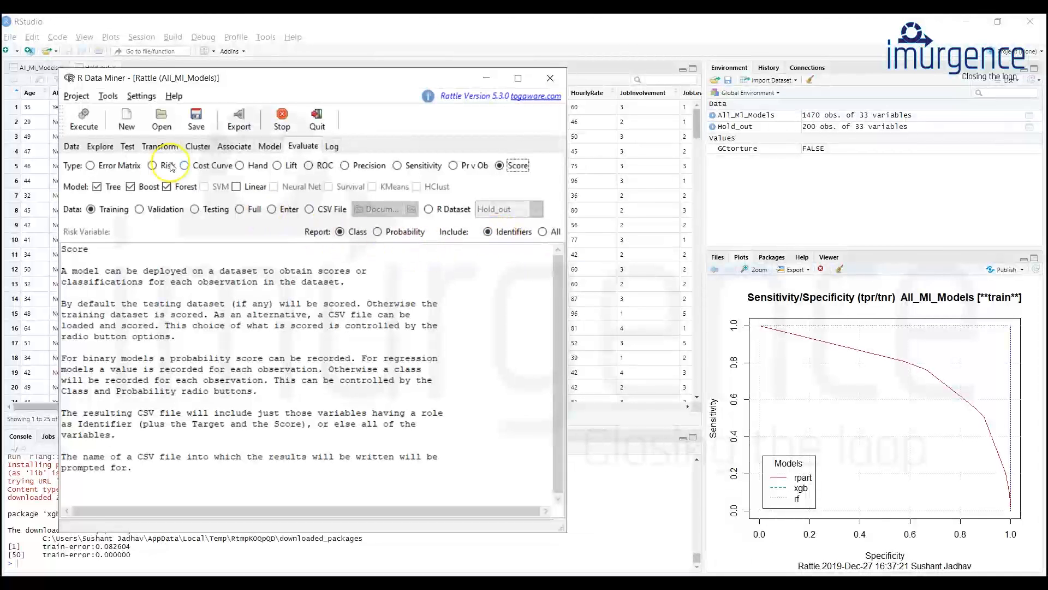
pyautogui.click(83, 118)
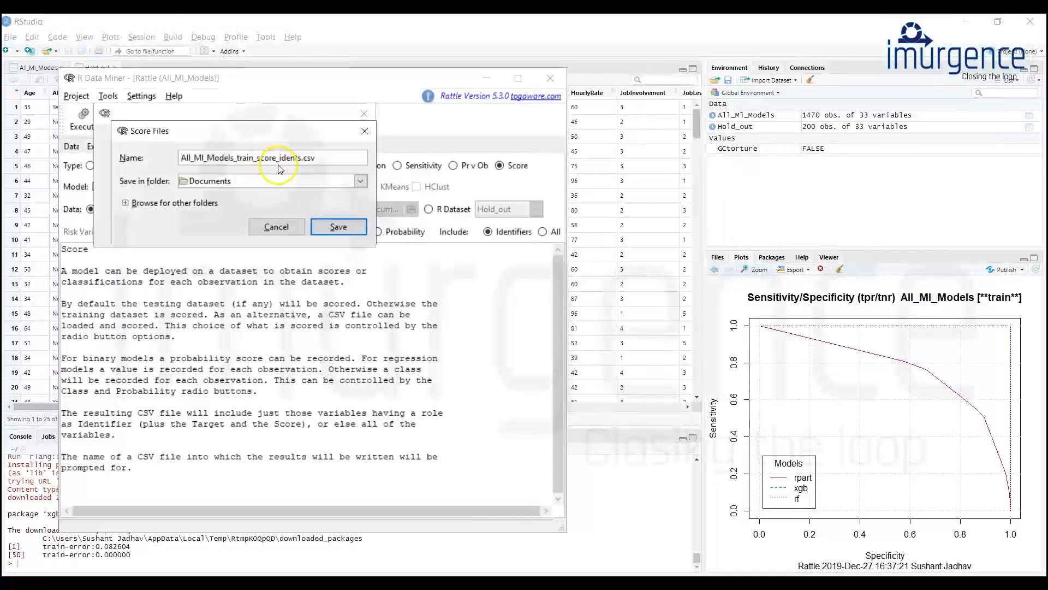
pyautogui.click(277, 231)
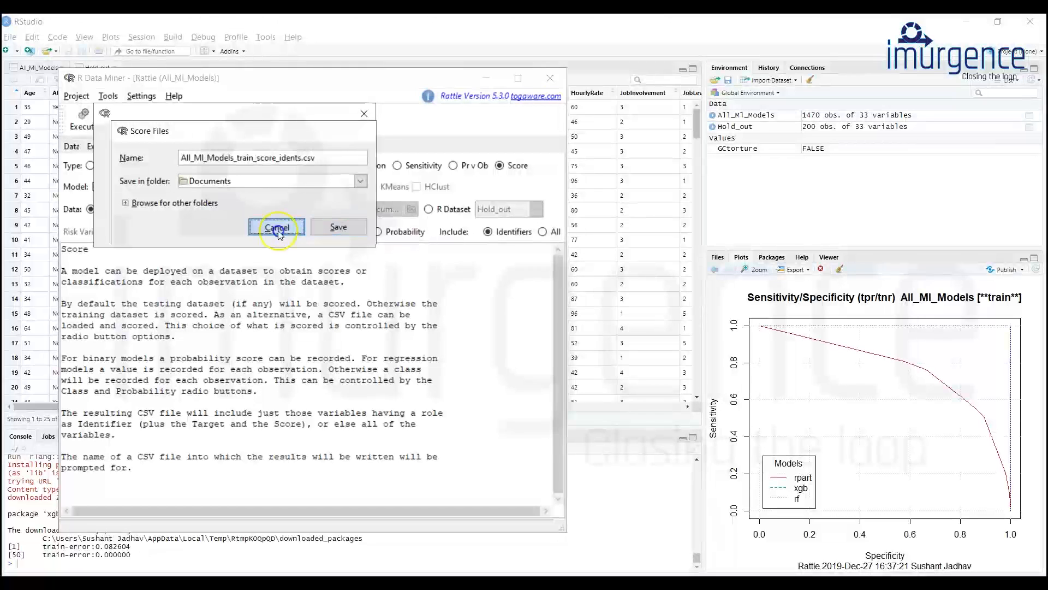
pyautogui.click(338, 229)
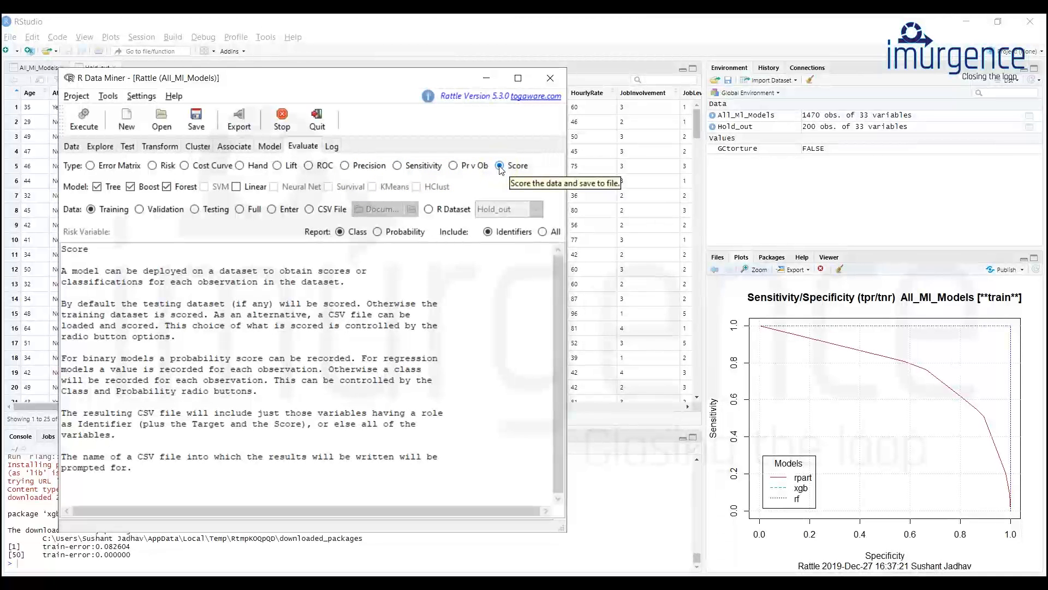
# - Choose the Full dataset as the data for scoring
pyautogui.click(144, 209)
pyautogui.click(206, 210)
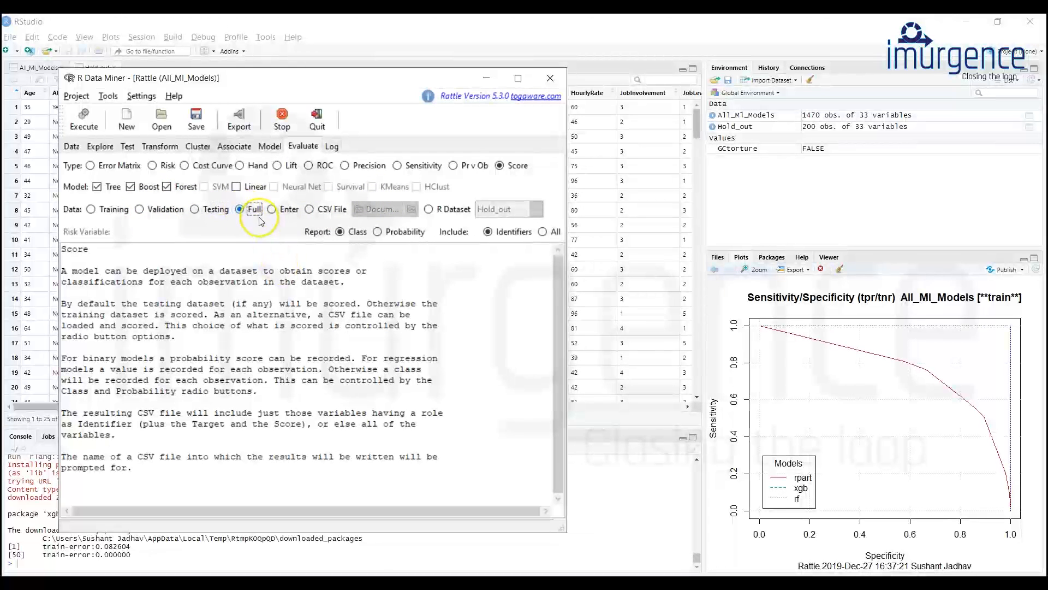
pyautogui.click(243, 210)
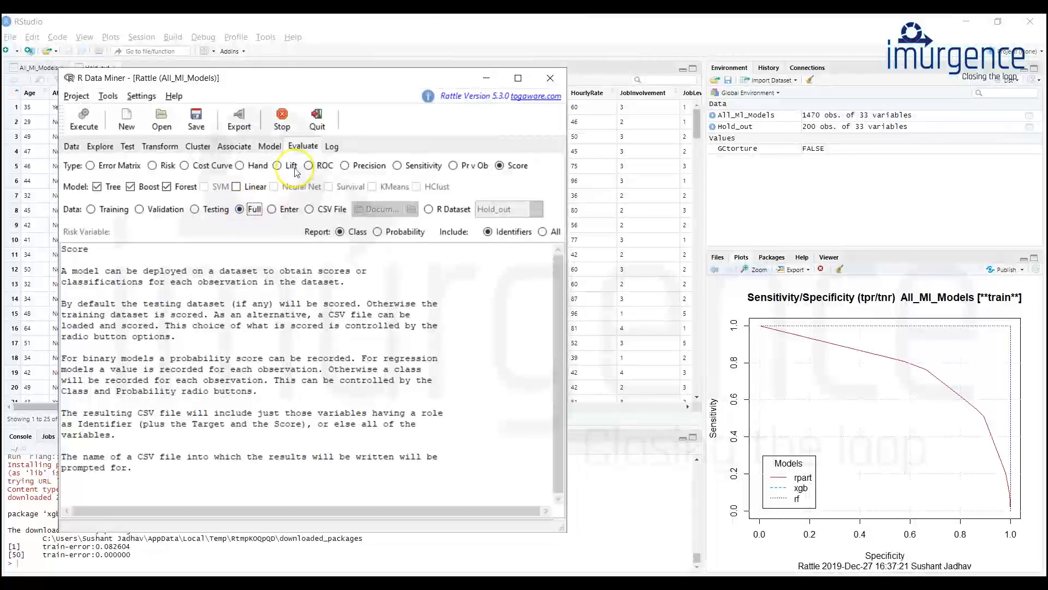
# - Build an Adaptive boost model with 50 trees, agreeing to install the ada package, and review its summary
pyautogui.click(270, 147)
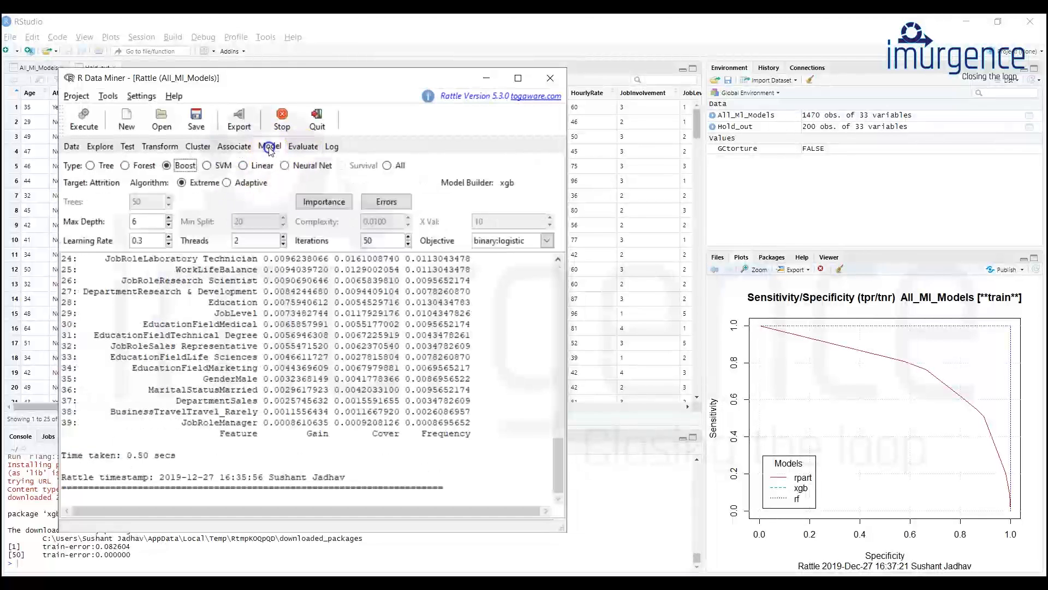
pyautogui.click(228, 185)
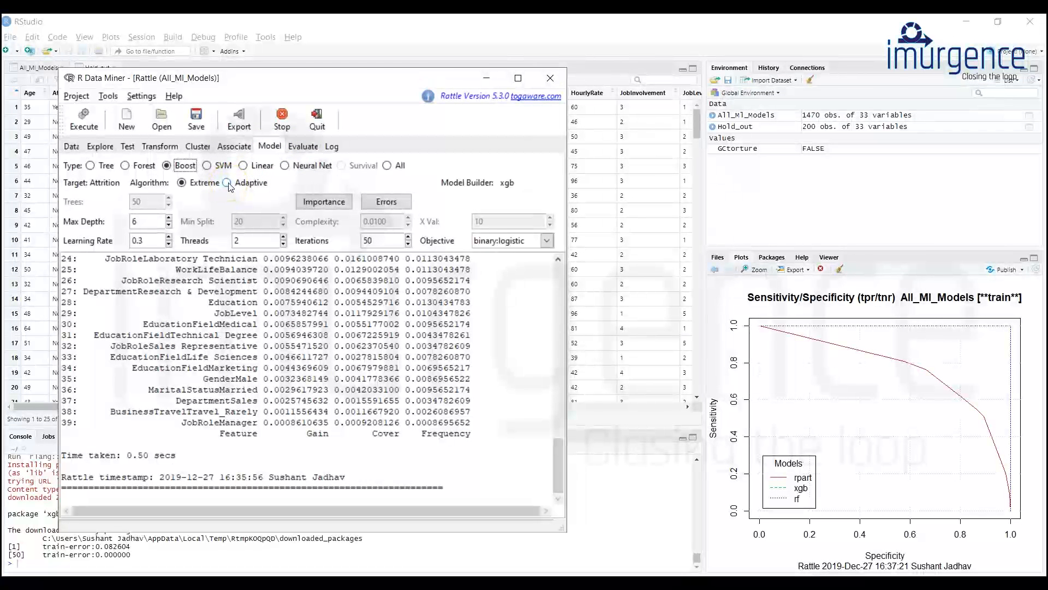
pyautogui.click(228, 184)
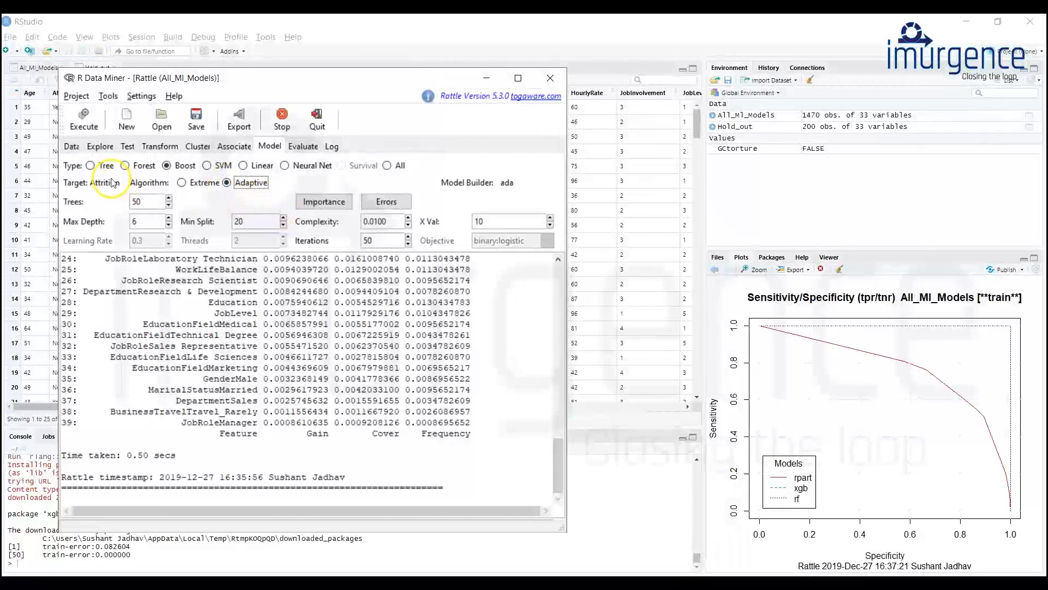
pyautogui.click(83, 133)
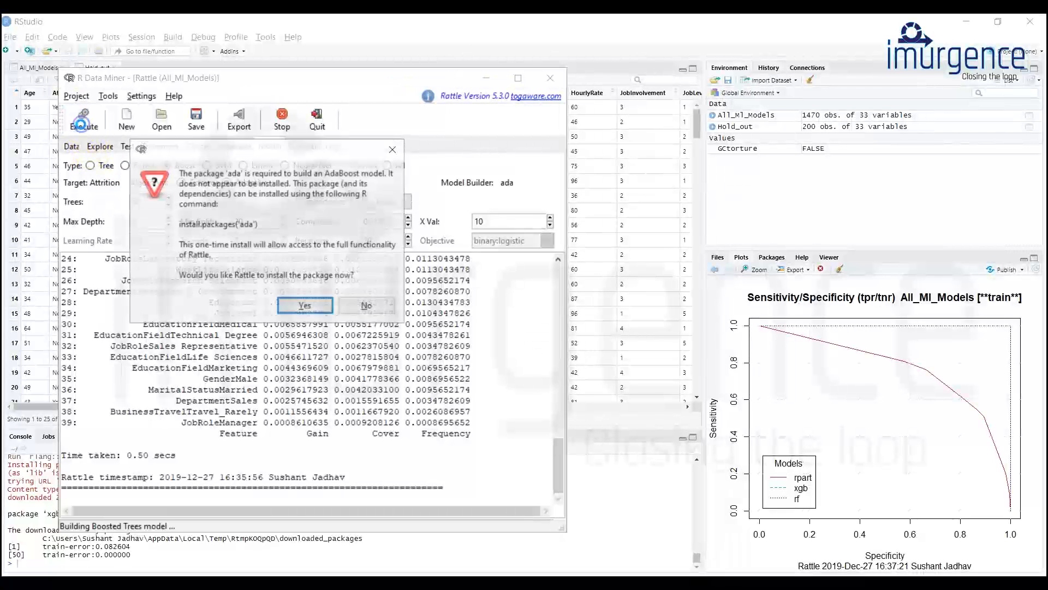
pyautogui.click(305, 307)
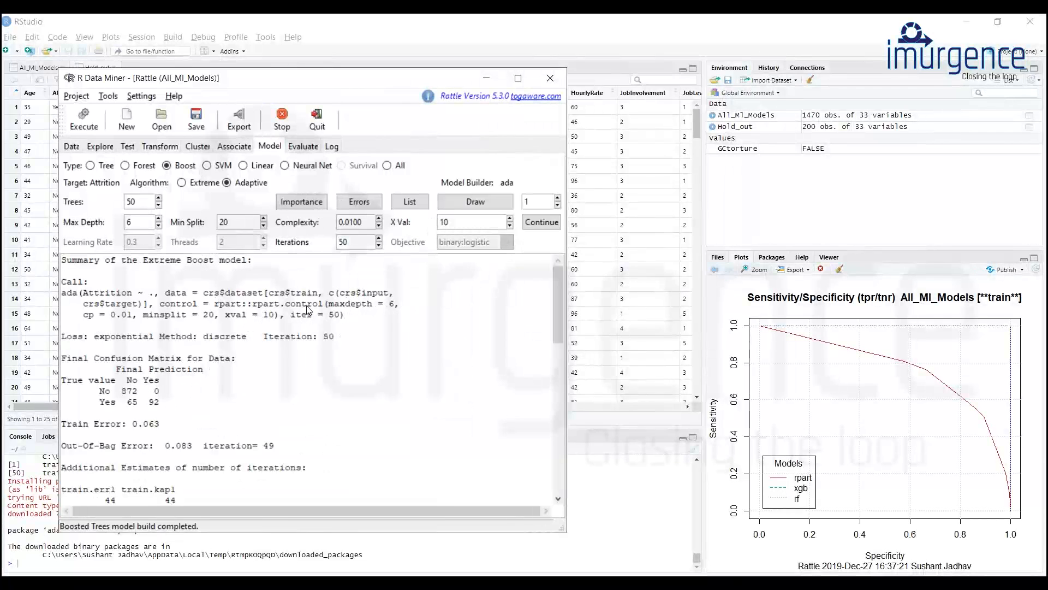
pyautogui.scroll(-5, 309, 310)
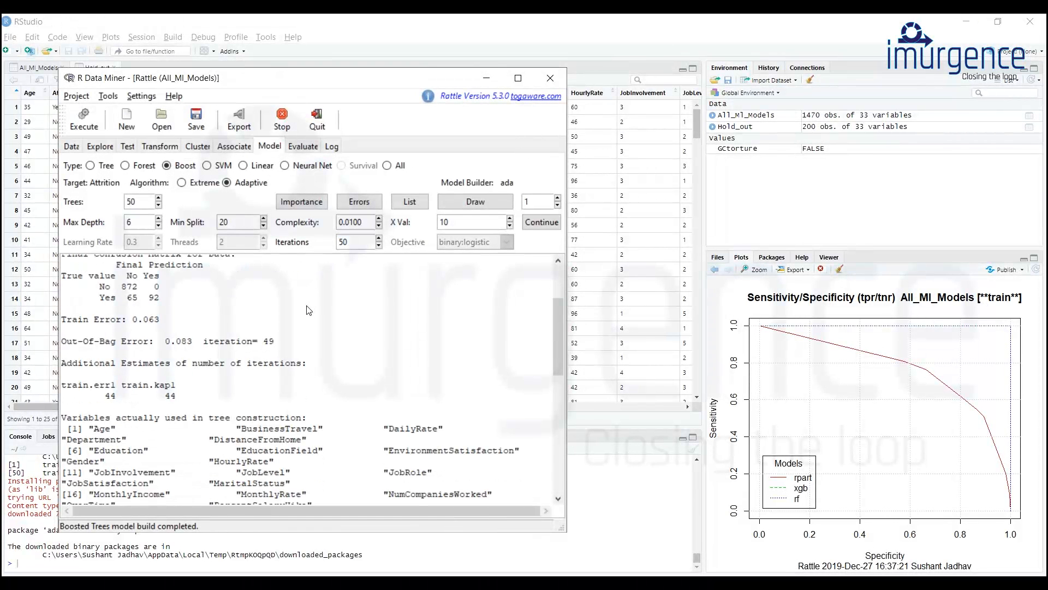
pyautogui.scroll(-6, 308, 310)
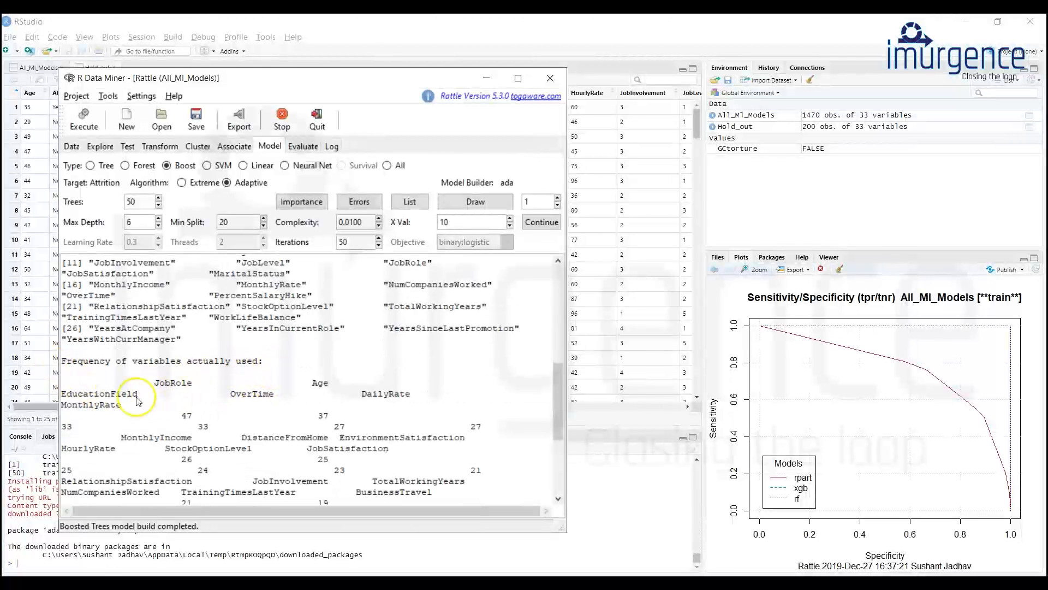
# - Review the frequency of variables actually used and the confusion matrix in the Adaptive boost model's summary
pyautogui.scroll(-1, 230, 402)
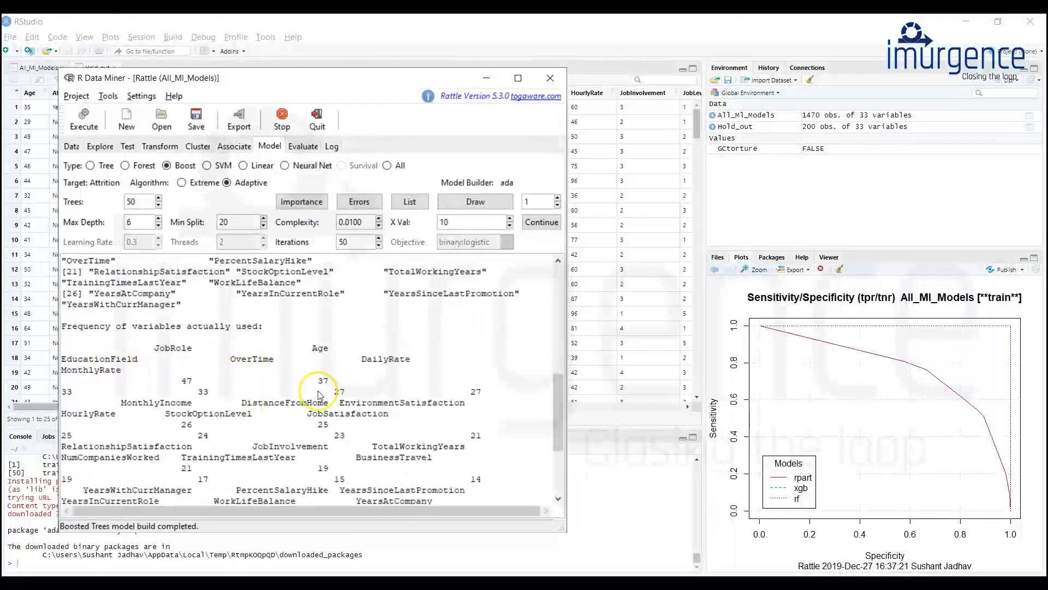
pyautogui.scroll(-4, 320, 394)
pyautogui.scroll(10, 318, 394)
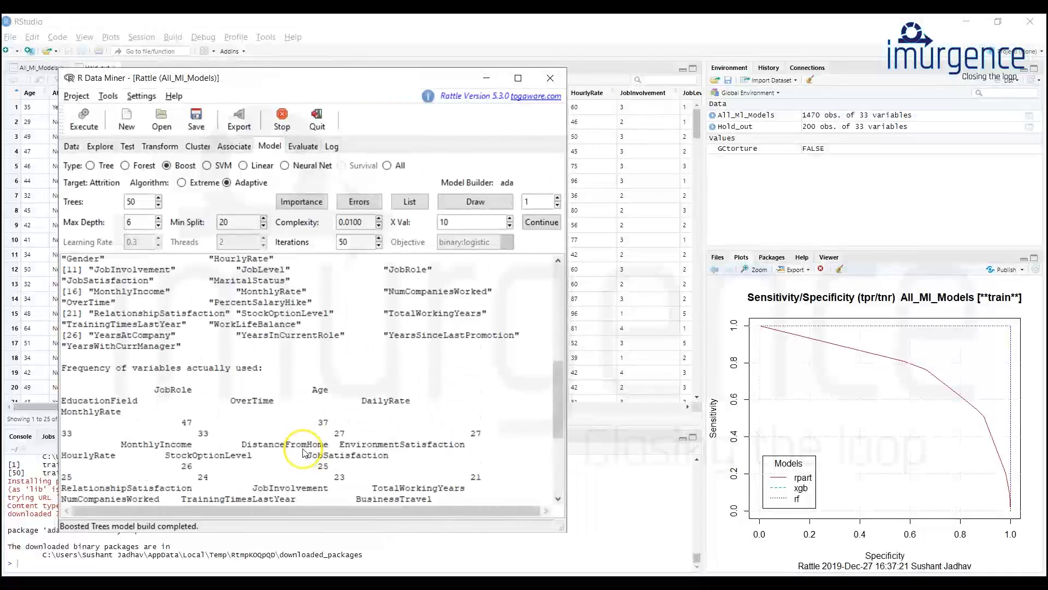
pyautogui.scroll(1, 303, 445)
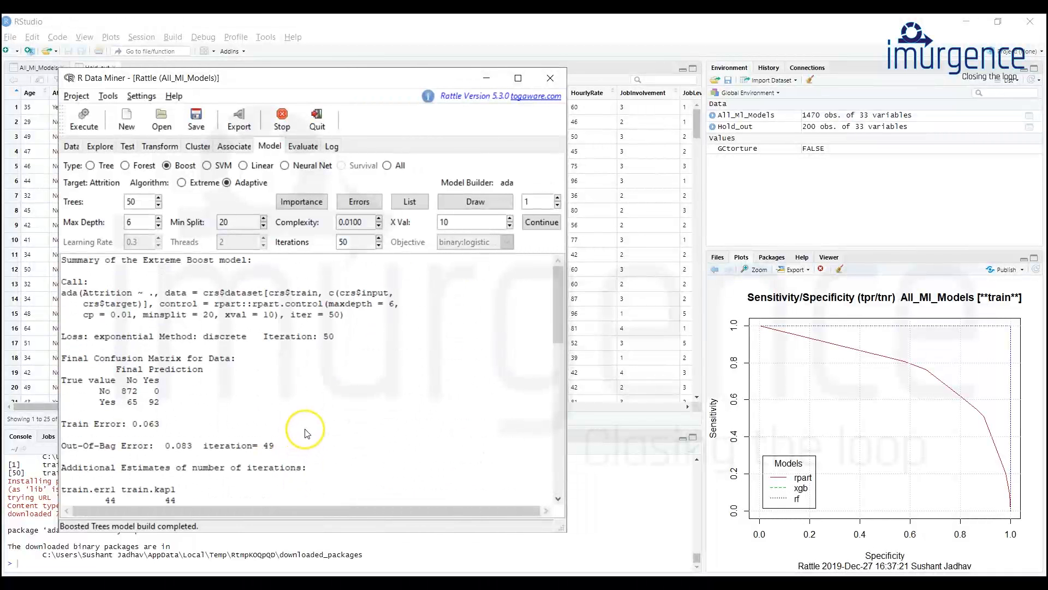
# - Generate ROC curves for the tree, boost and forest models on the Full dataset
pyautogui.click(302, 146)
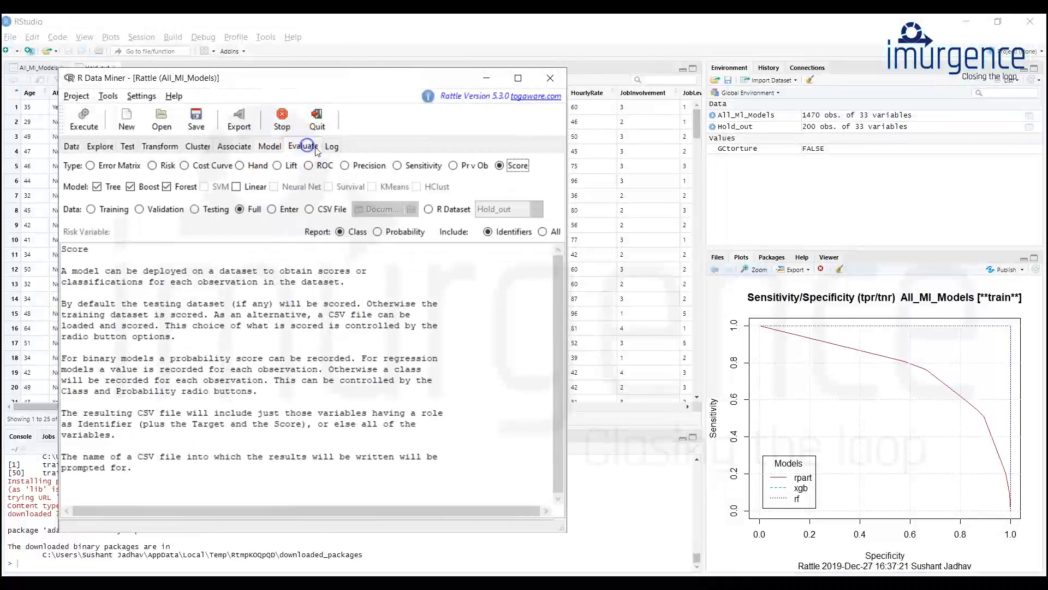
pyautogui.click(309, 166)
pyautogui.click(85, 120)
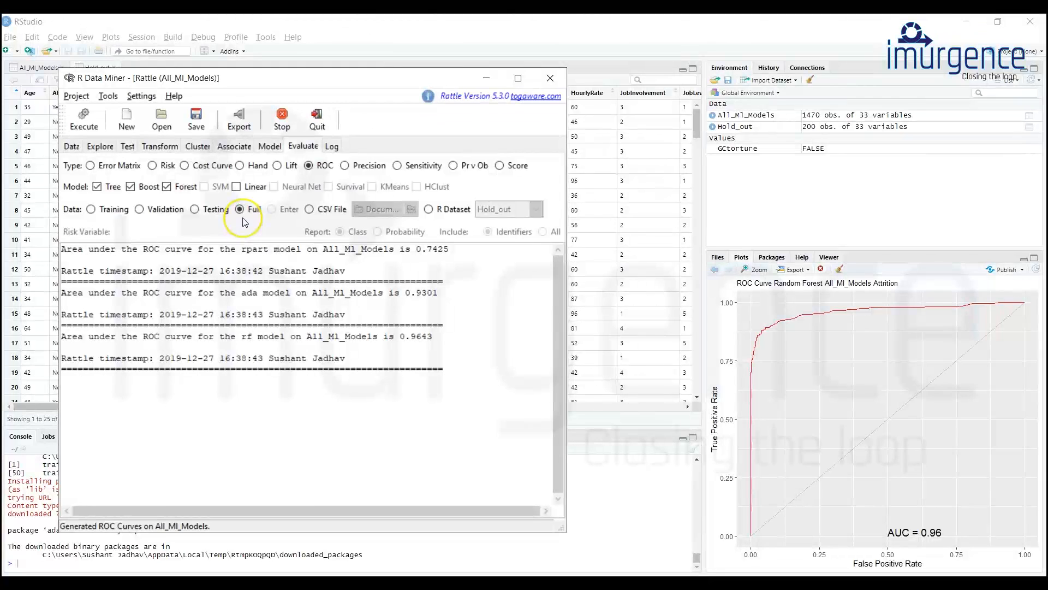
# - Generate ROC curves for the three models on the Training data, dismiss the dataset notice and inspect the resulting plot
pyautogui.click(91, 209)
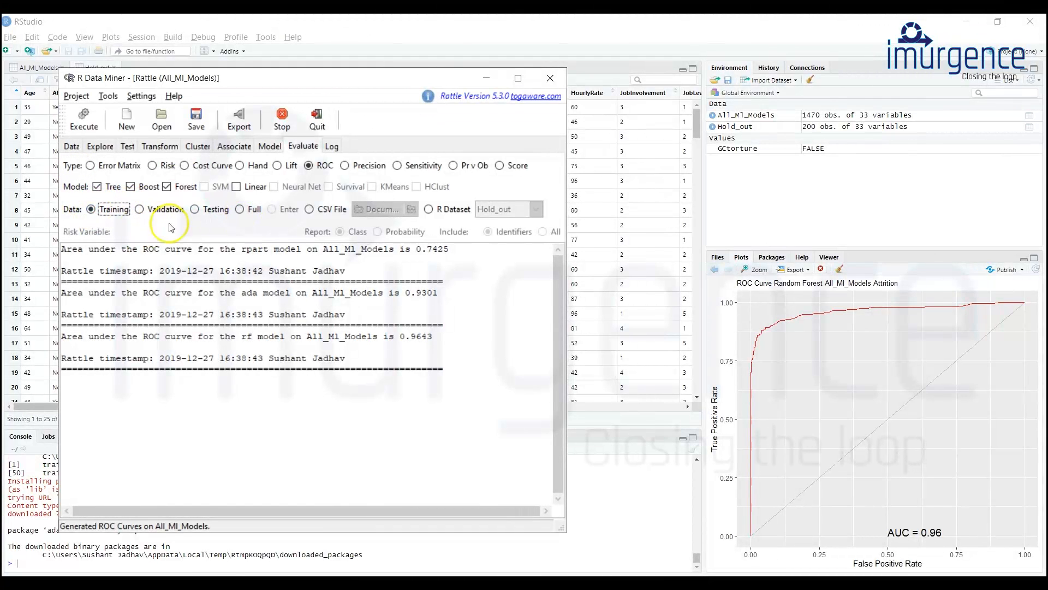
pyautogui.click(84, 118)
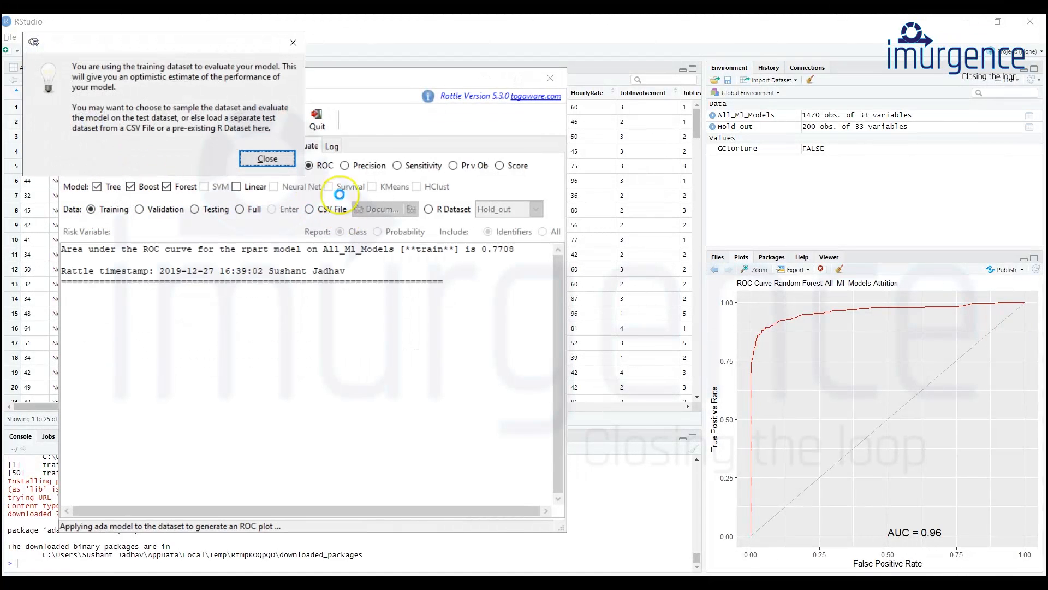
pyautogui.click(267, 159)
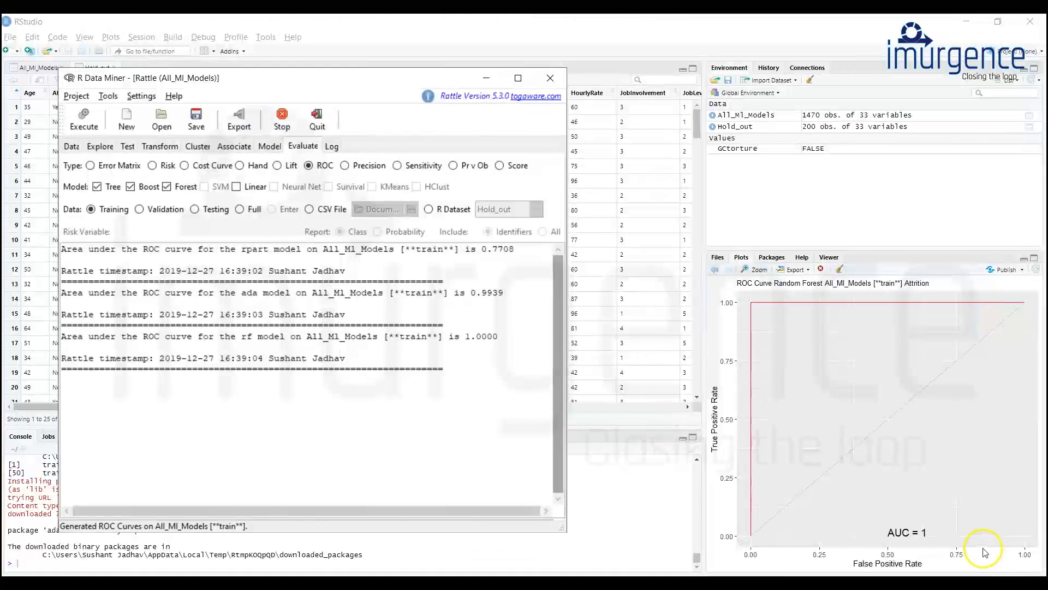
pyautogui.click(923, 538)
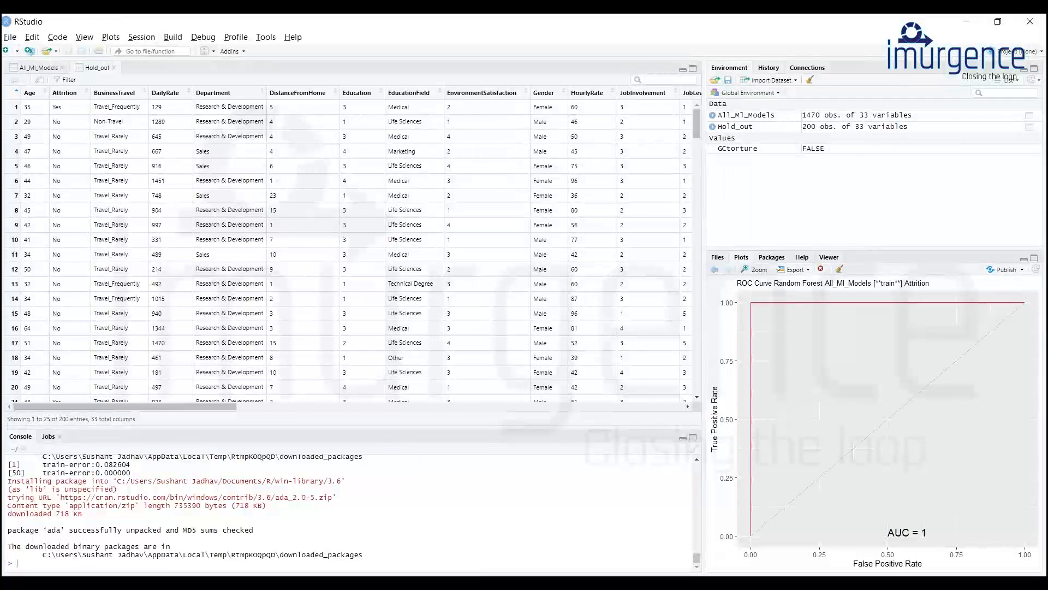
# - Switch back to Rattle, generate the three models' ROC curves on the Testing data, and reopen the boost model settings
pyautogui.hotkey('alt', 'Tab')
pyautogui.click(195, 209)
pyautogui.click(84, 119)
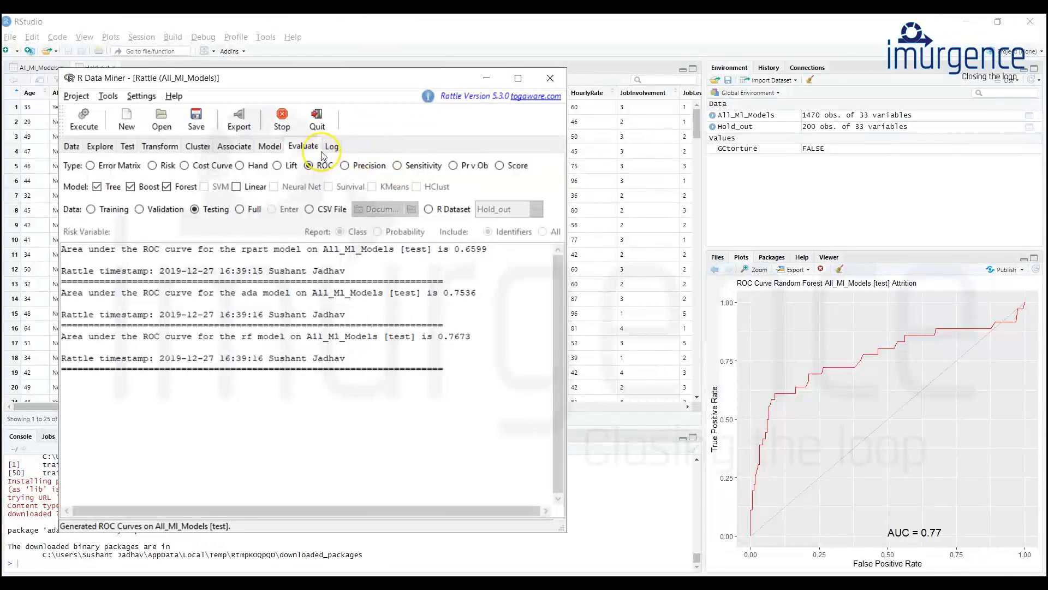
pyautogui.click(270, 148)
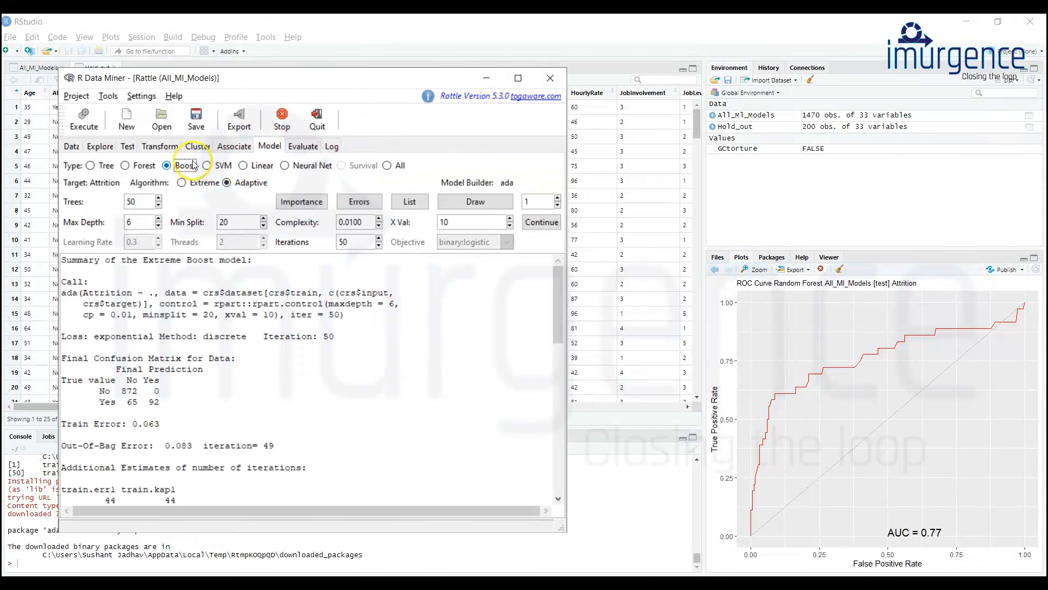